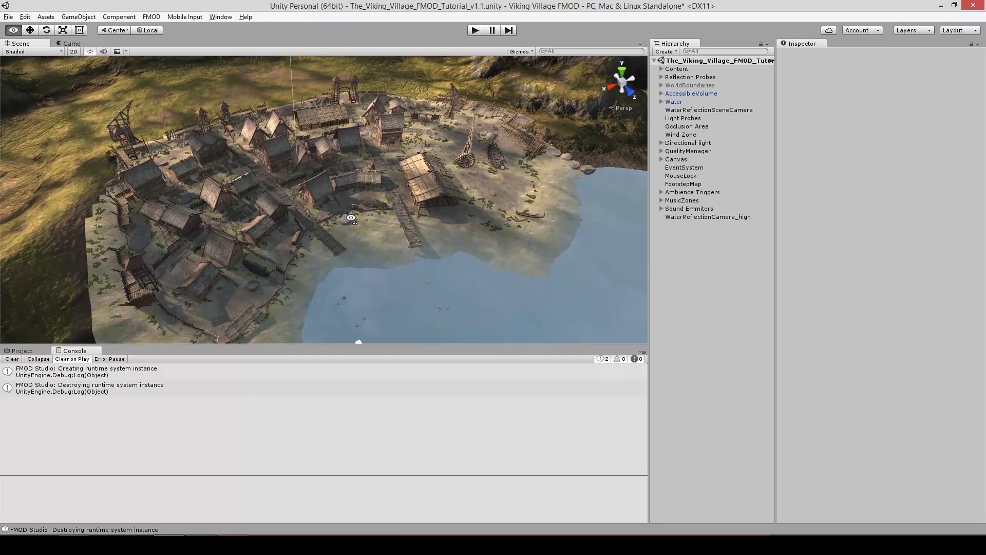
Step: Expand the Sound Emmiters group and orbit the view to inspect the Wolf emitter
alt+drag(336, 213, 408, 193)
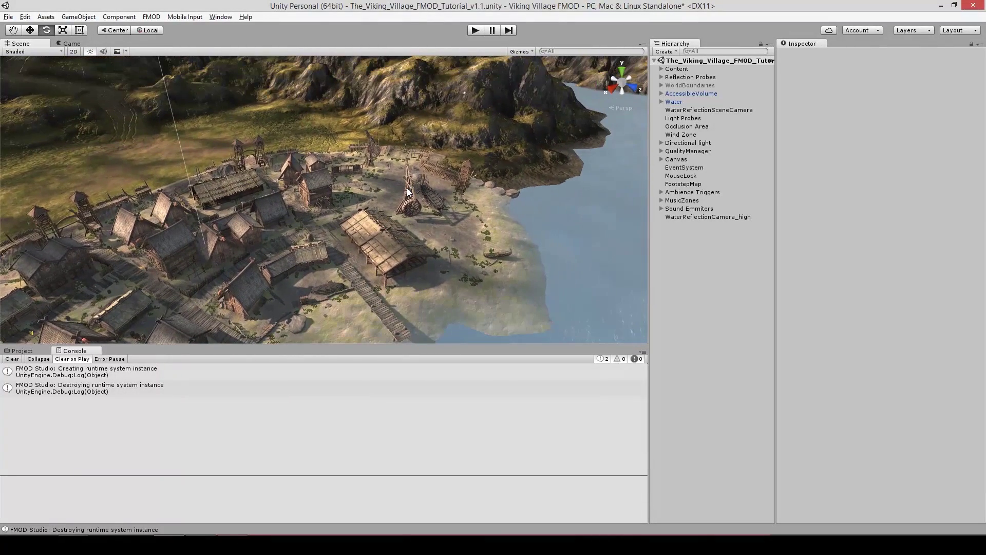
click(661, 208)
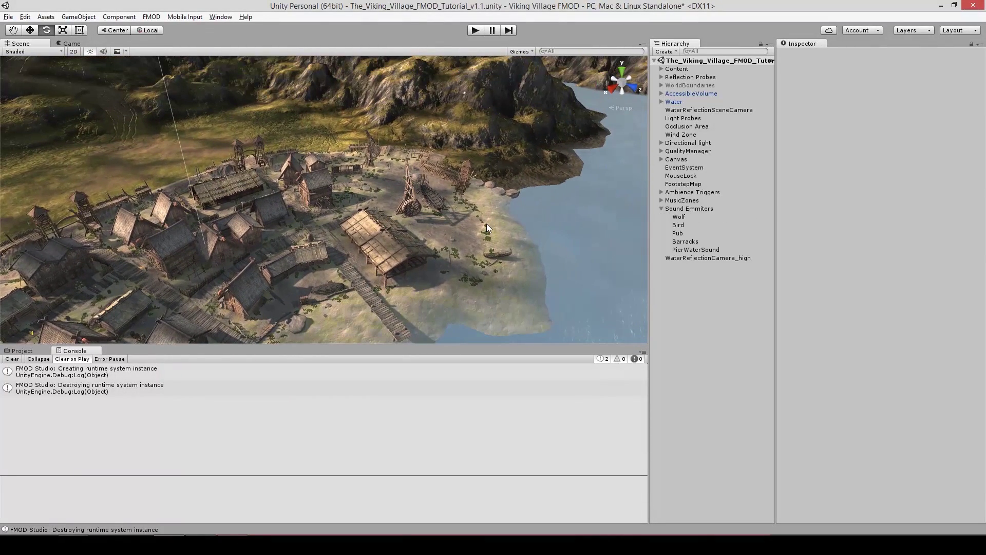
alt+drag(486, 224, 524, 183)
click(679, 217)
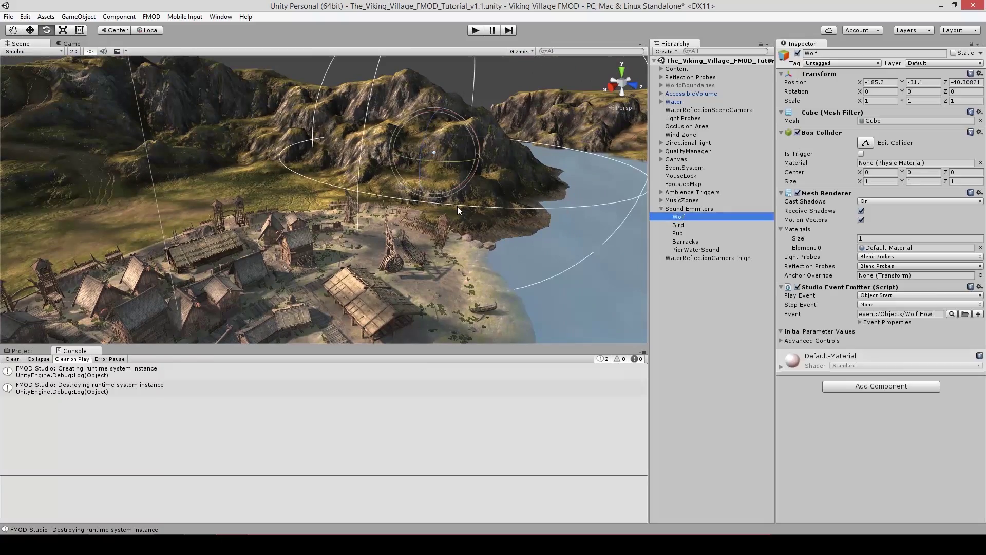
alt+drag(457, 206, 532, 218)
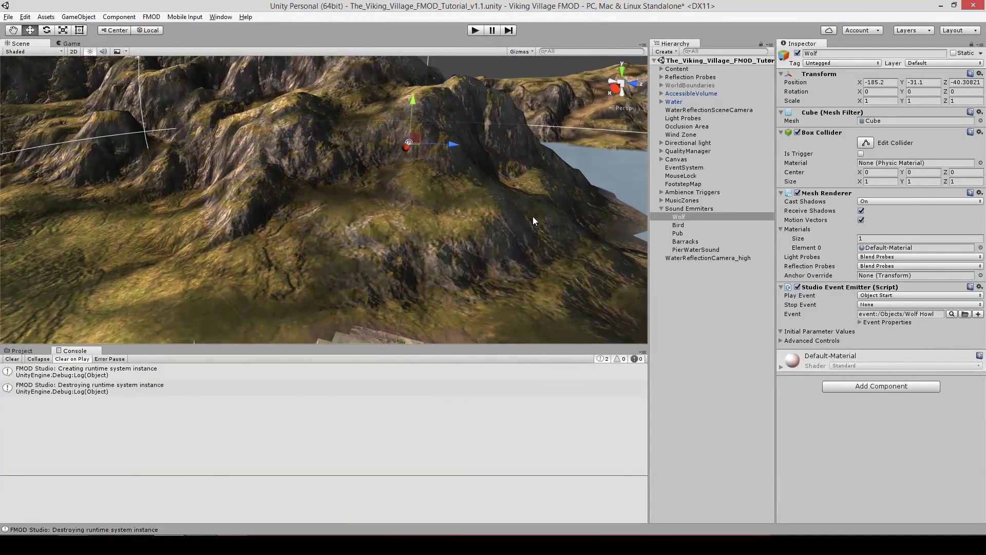
Step: Focus on the Bird emitter, then frame the Barracks emitter and orbit around it
double_click(678, 225)
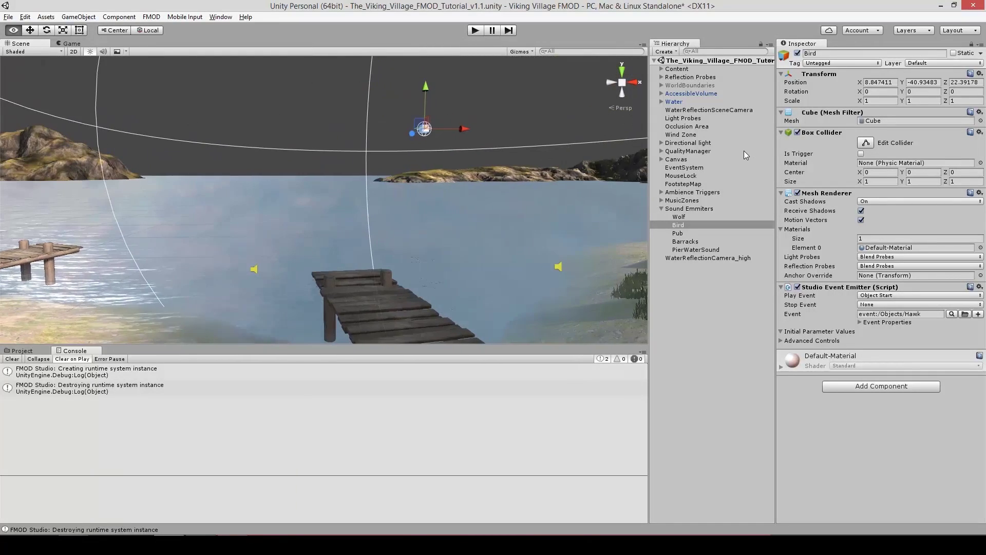
alt+drag(506, 206, 822, 241)
click(687, 241)
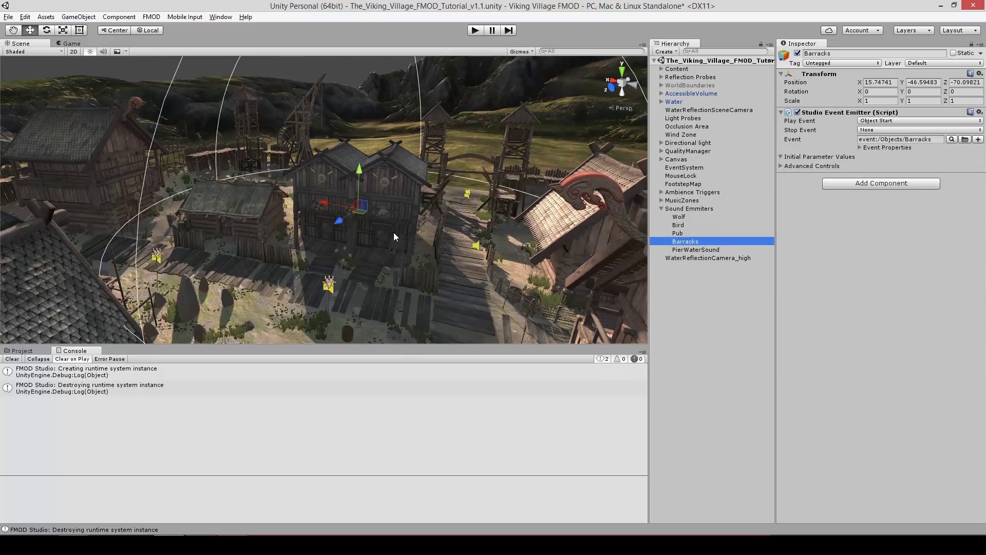
key(f)
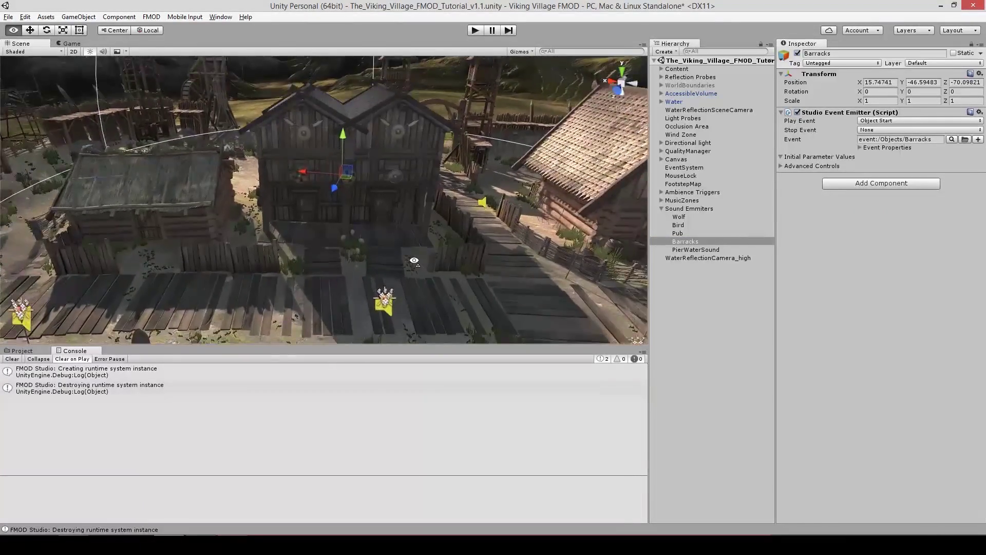
alt+drag(421, 262, 474, 263)
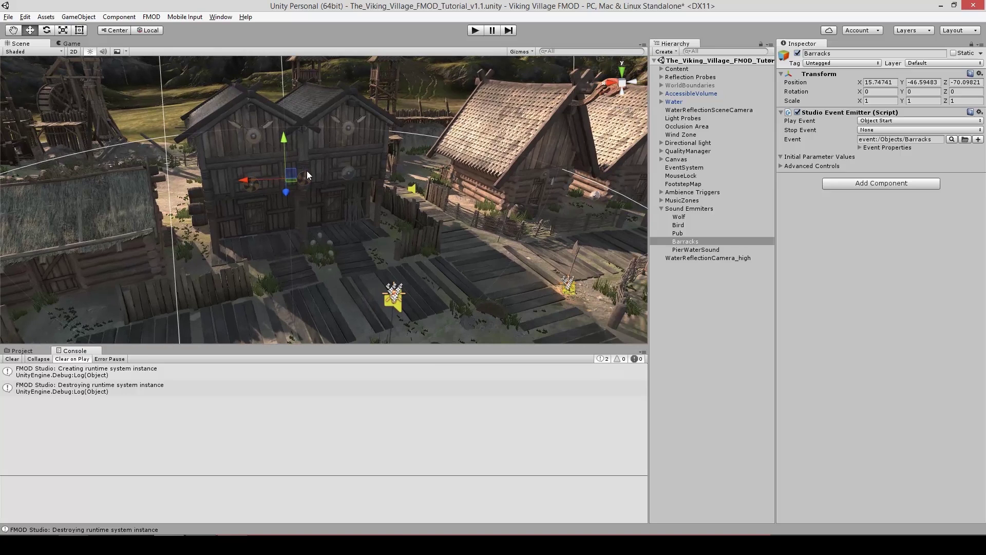
alt+drag(366, 220, 642, 264)
Step: Focus on the Pub emitter and orbit and zoom around the Pub building
double_click(678, 233)
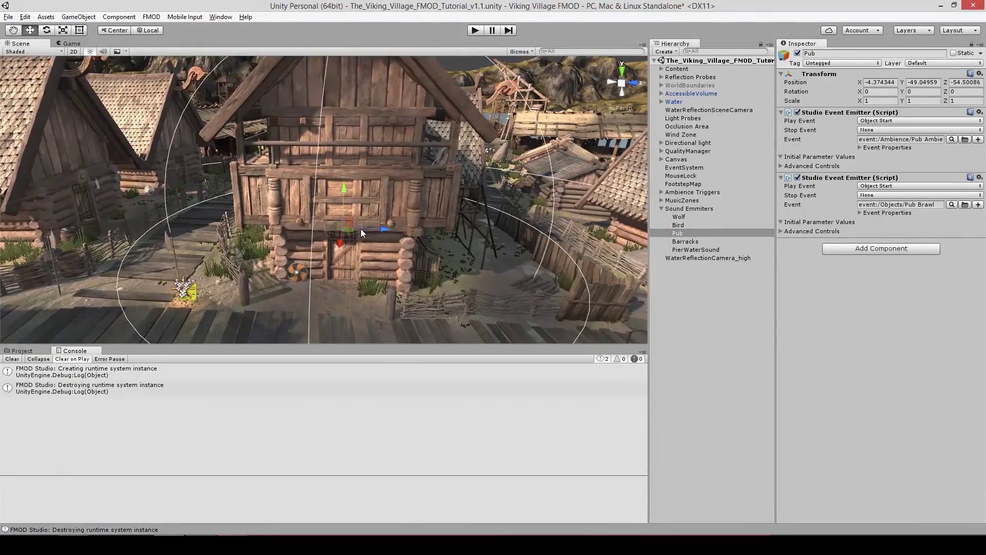
mouse_move(359, 260)
alt+mouse_down()
mouse_move(372, 285)
mouse_move(363, 261)
mouse_move(376, 255)
alt+mouse_up()
scroll(376, 255, down, 10)
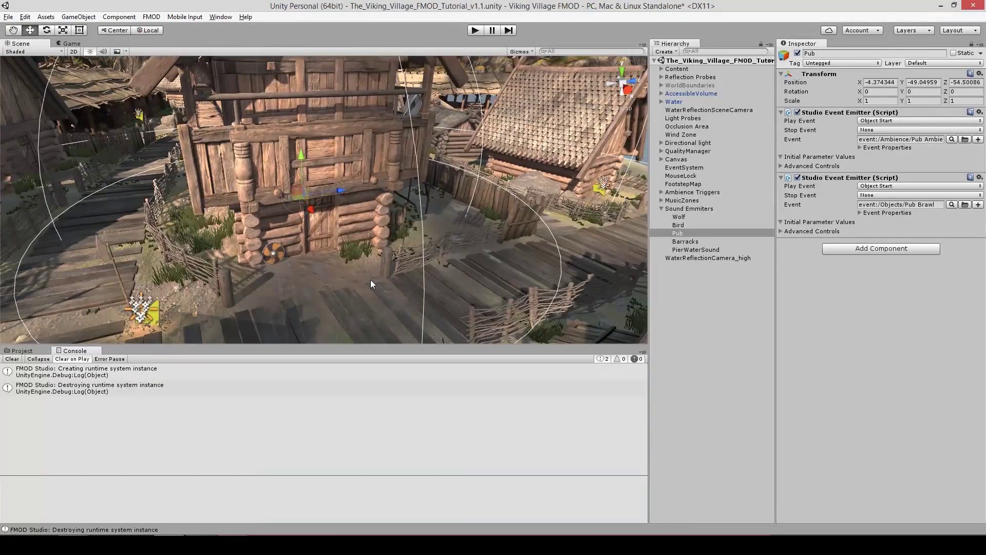
alt+drag(371, 279, 593, 322)
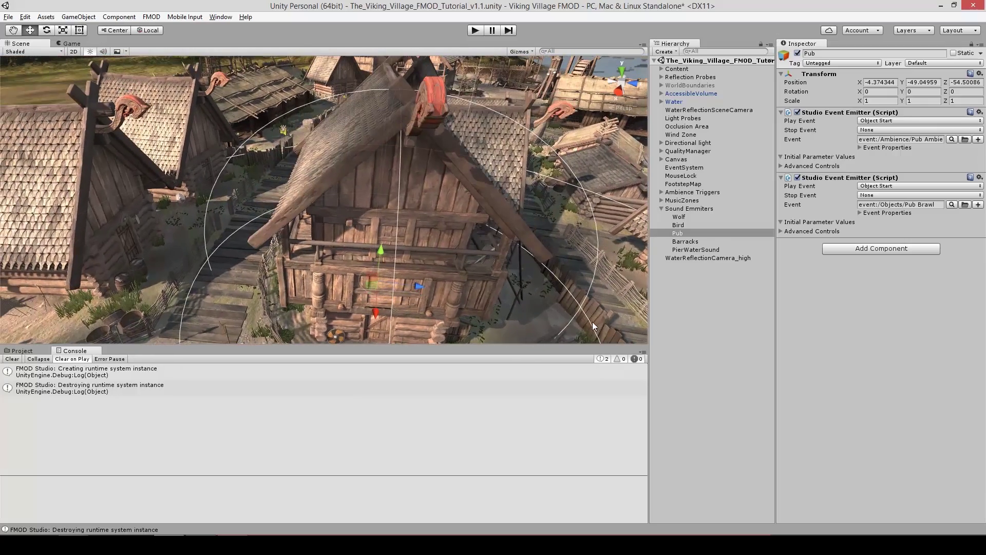
click(676, 281)
alt+drag(513, 278, 308, 274)
Step: Inspect the MusicZones and Ambience Triggers objects, then clear the selection
click(688, 200)
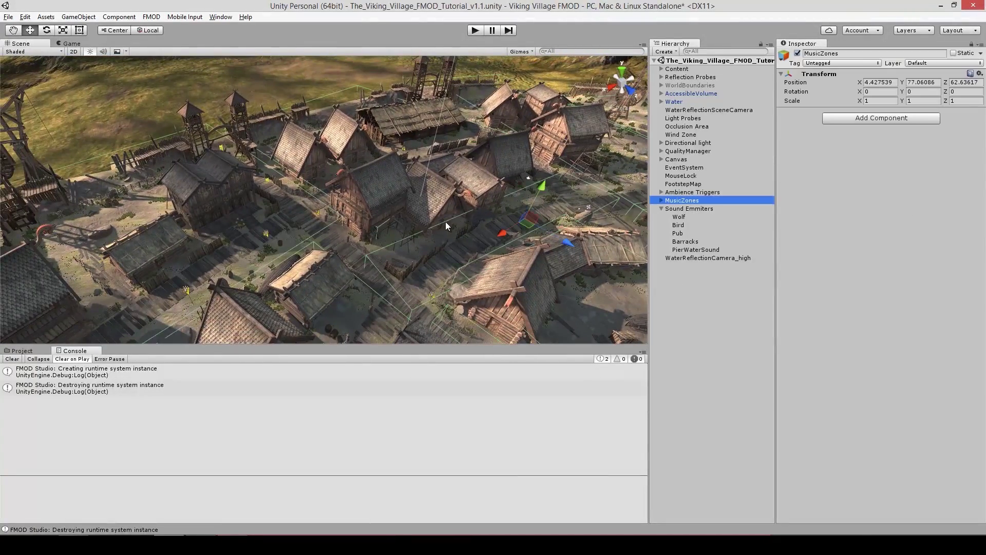
alt+drag(447, 226, 433, 221)
click(690, 192)
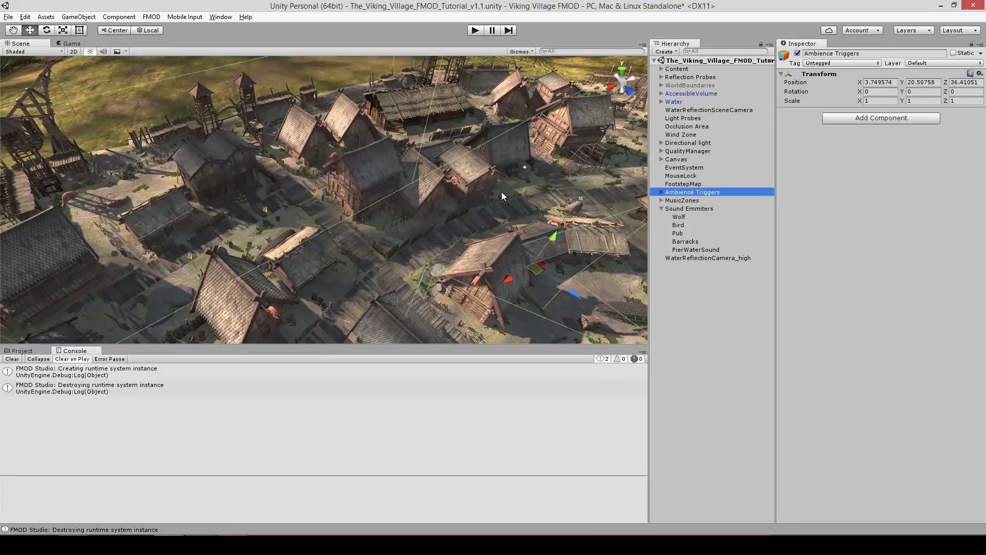
click(715, 307)
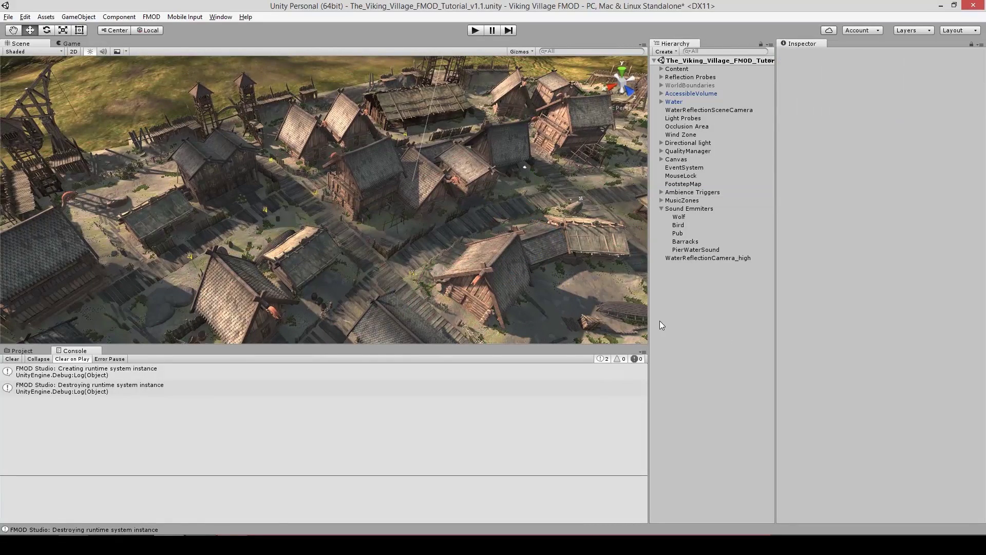
mouse_move(544, 257)
alt+mouse_down()
mouse_move(513, 255)
mouse_move(538, 256)
alt+mouse_up()
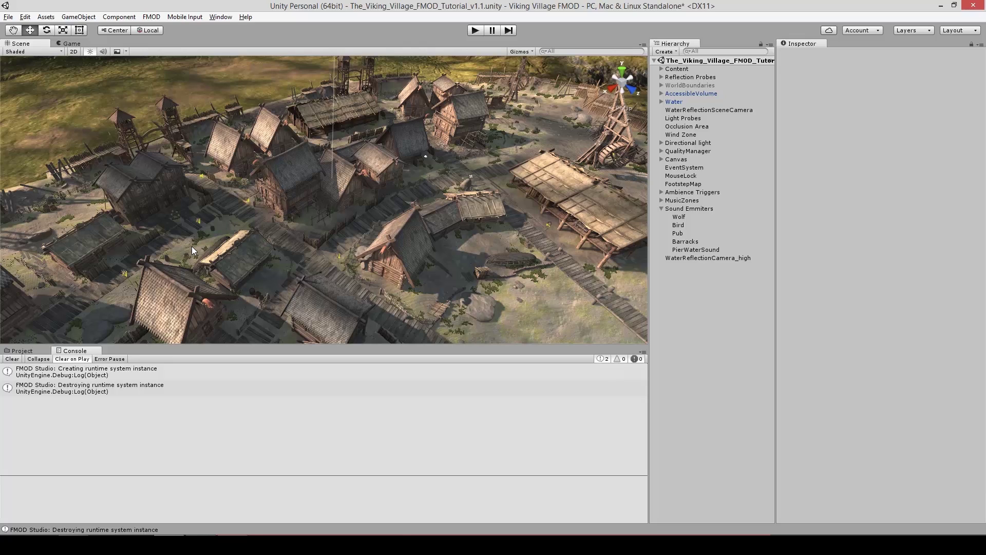
Step: Enter Play mode with Ctrl+P and walk forward along the boardwalk toward the sea
key(ctrl+p)
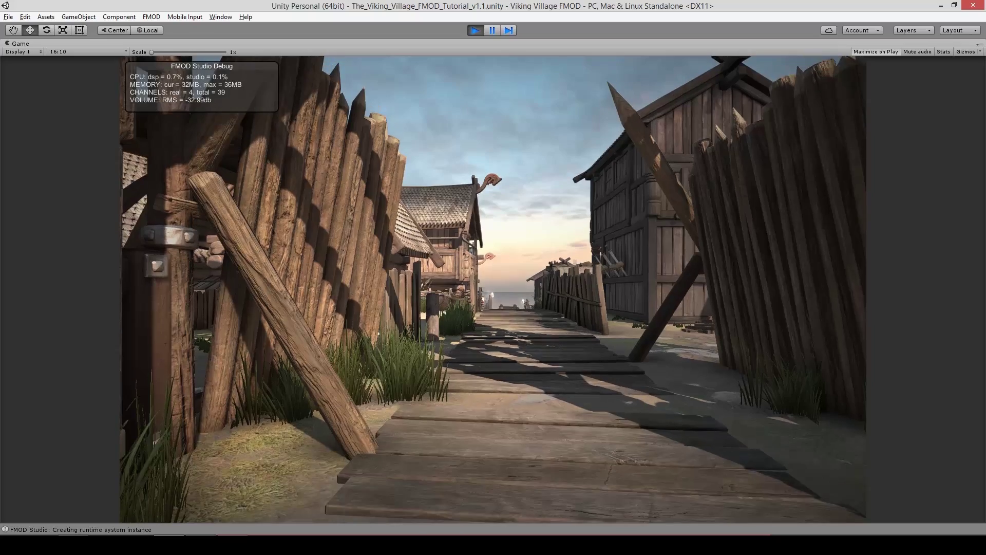
key(w)
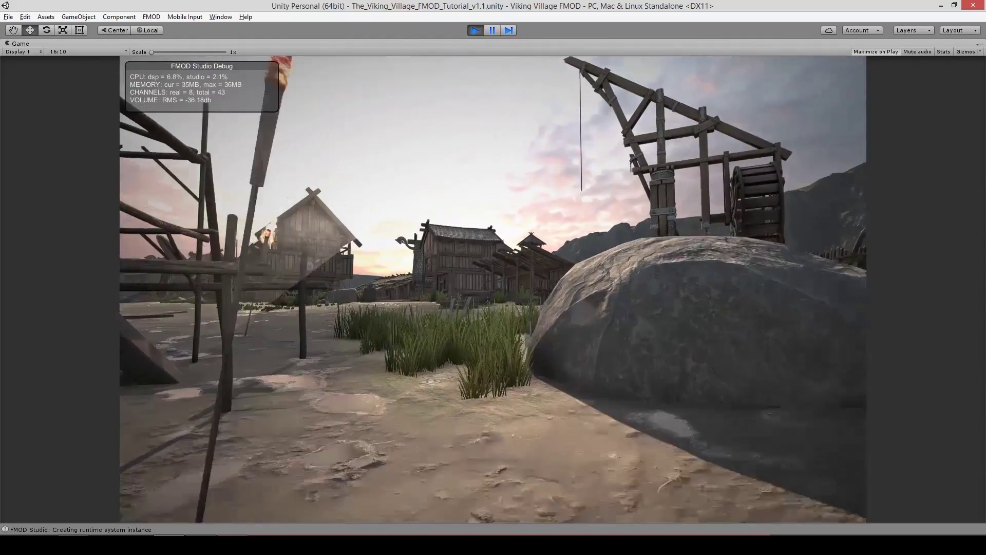
Step: Walk forward through the village toward the crane and mountains
key(w)
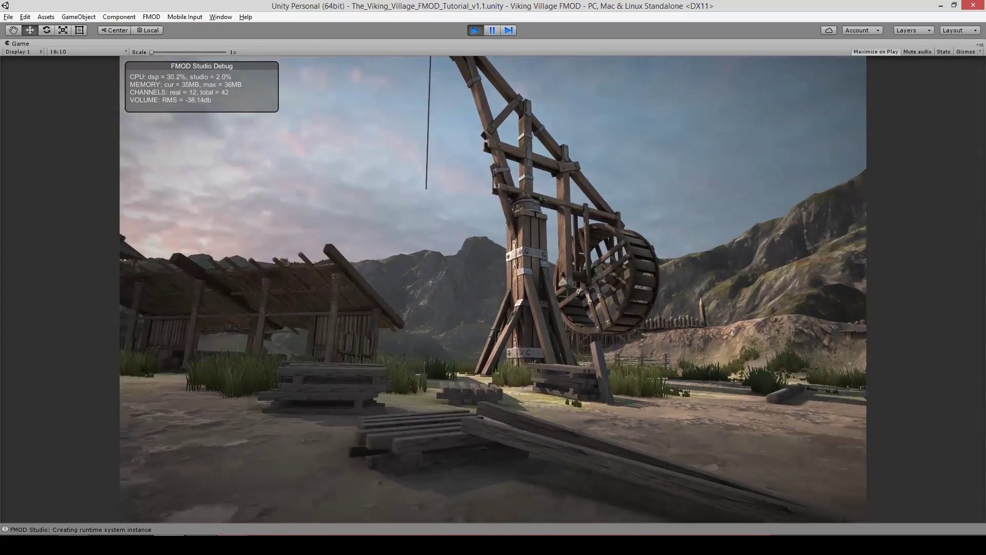
key(w)
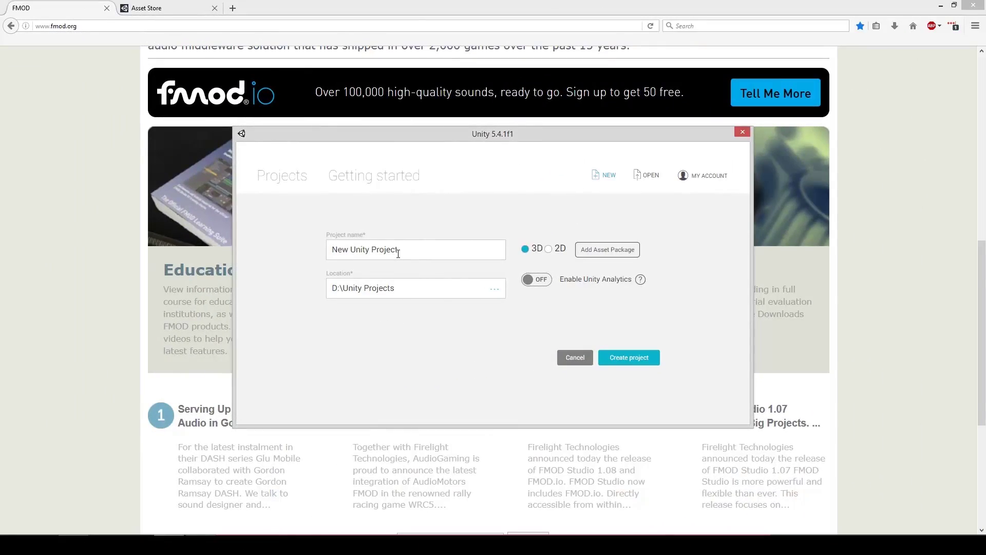
Step: Replace the project name with 'Awesome Audio Demo' and create the 3D project
click(409, 248)
drag(409, 248, 329, 251)
text(N)
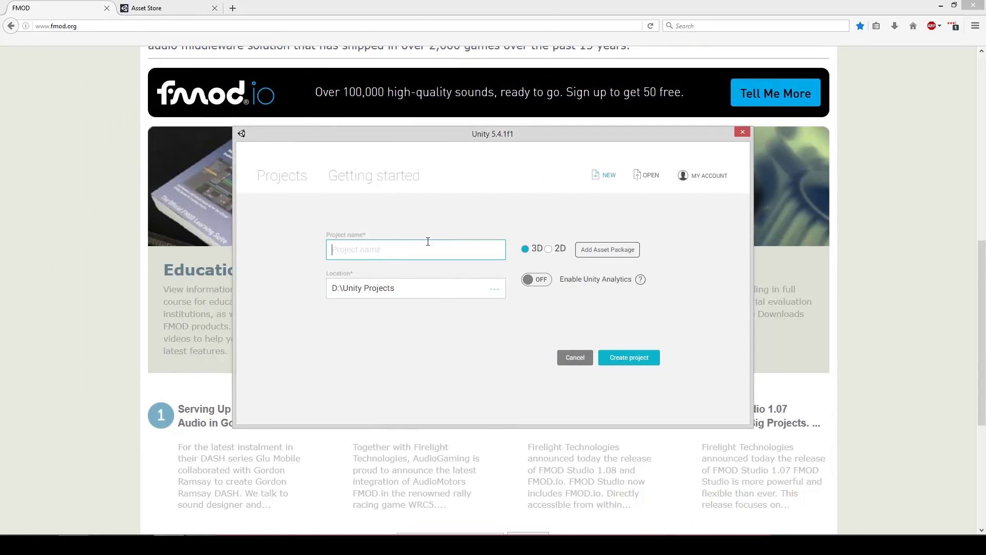
text(Awesome Audio Demo)
key(Return)
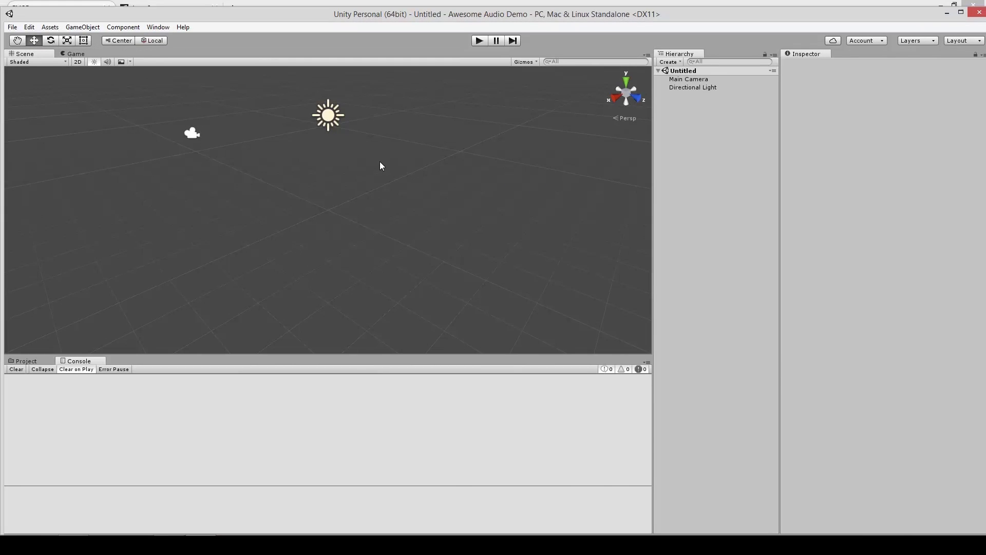
Step: Maximize the Unity window and open the Asset Store from the Window menu
double_click(270, 14)
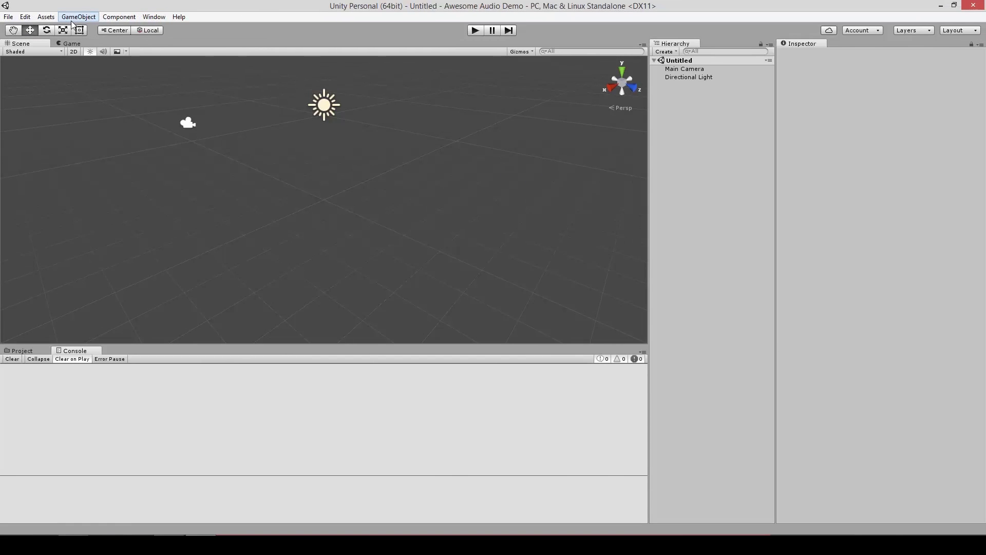
click(155, 17)
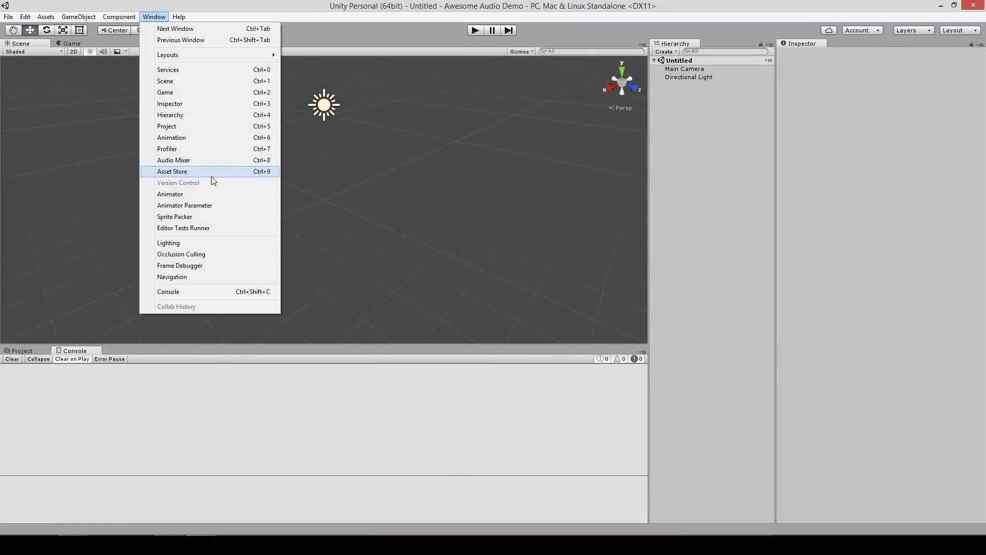
click(215, 171)
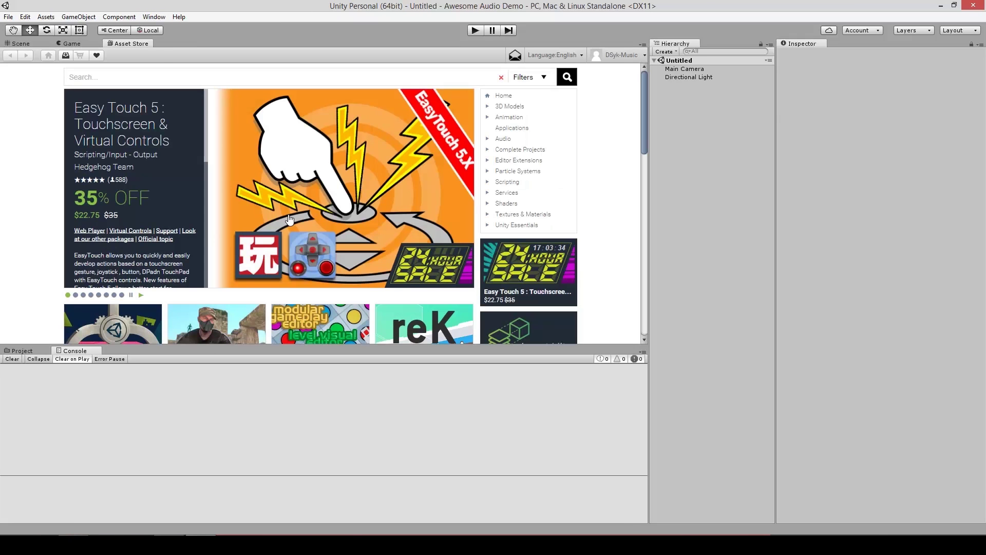
Step: Search 'viking village' and open the free Viking Village project by Unity Technologies
click(139, 77)
text(viking village)
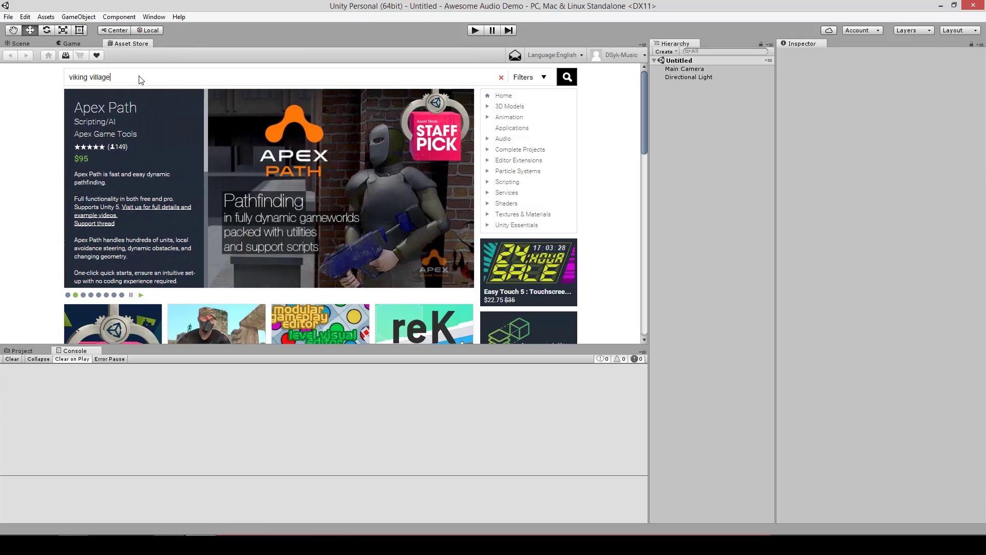
key(Return)
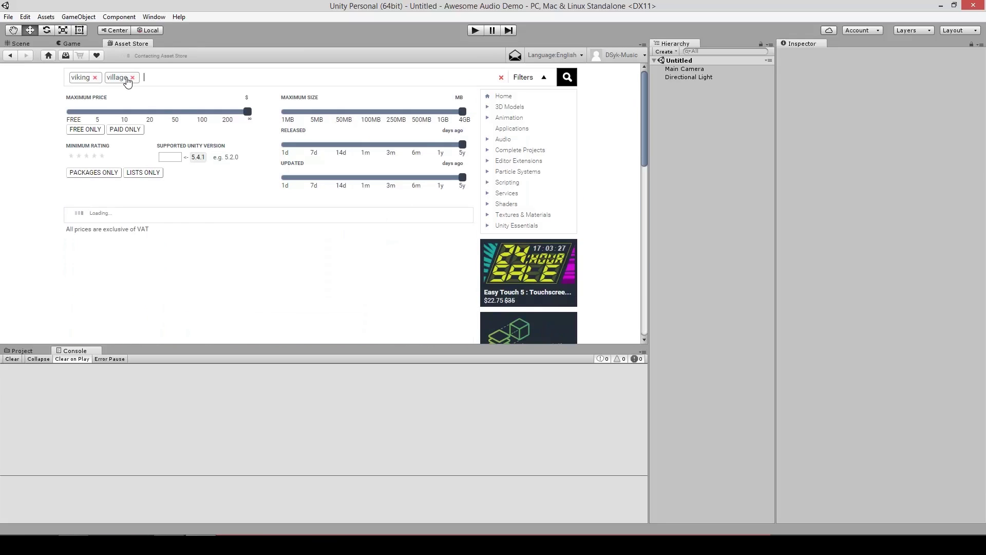
scroll(265, 128, down, 1)
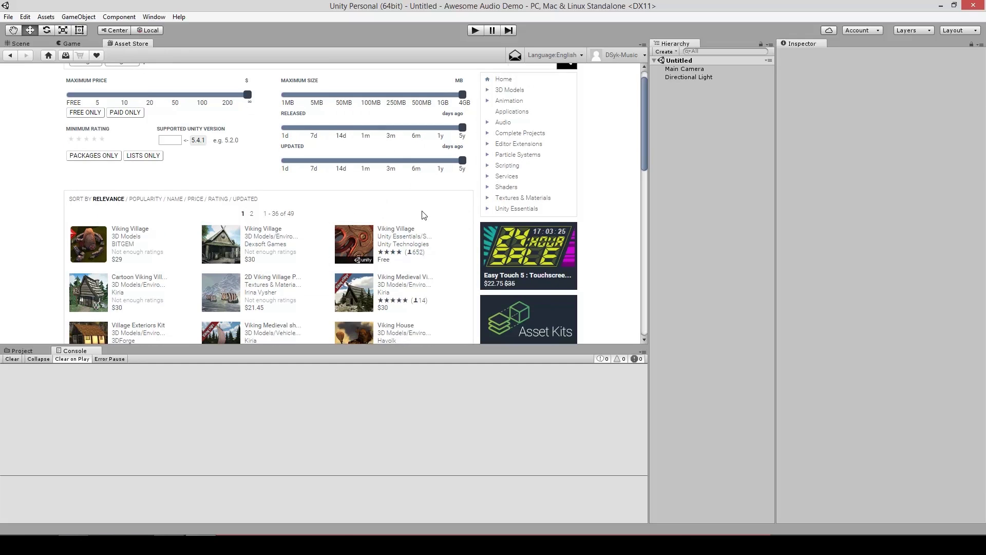
click(404, 234)
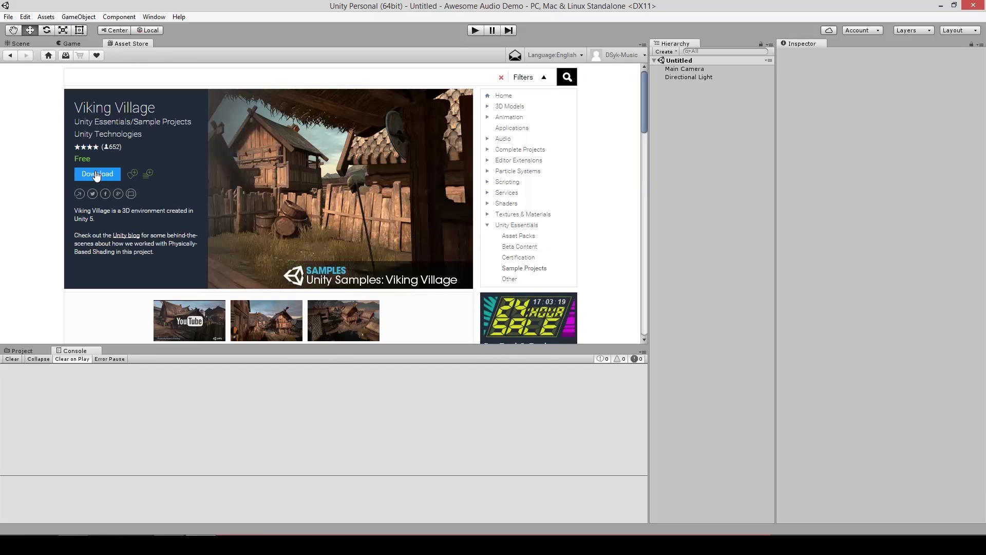
Step: Download and import all Viking Village files, then open The_Viking_Village scene
click(96, 175)
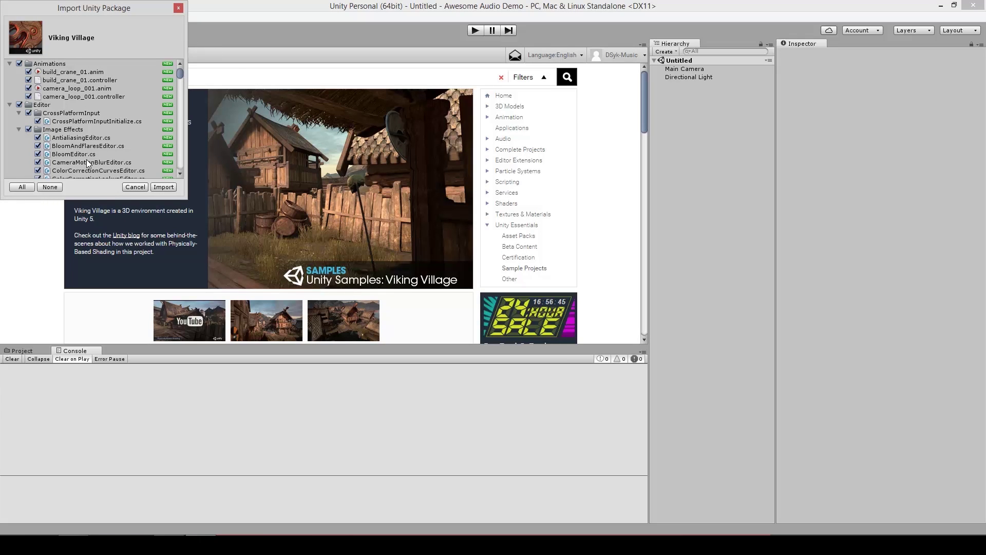
click(168, 190)
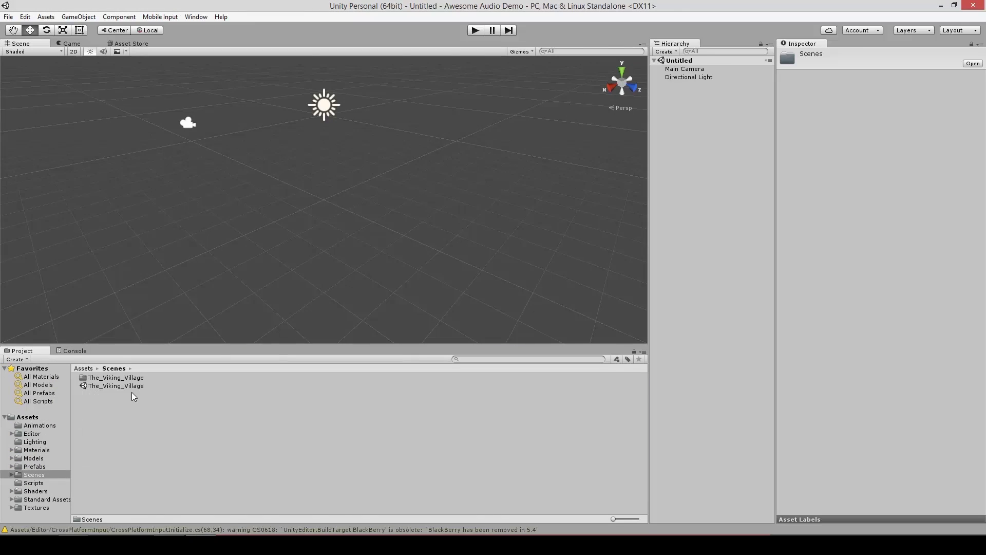
double_click(128, 386)
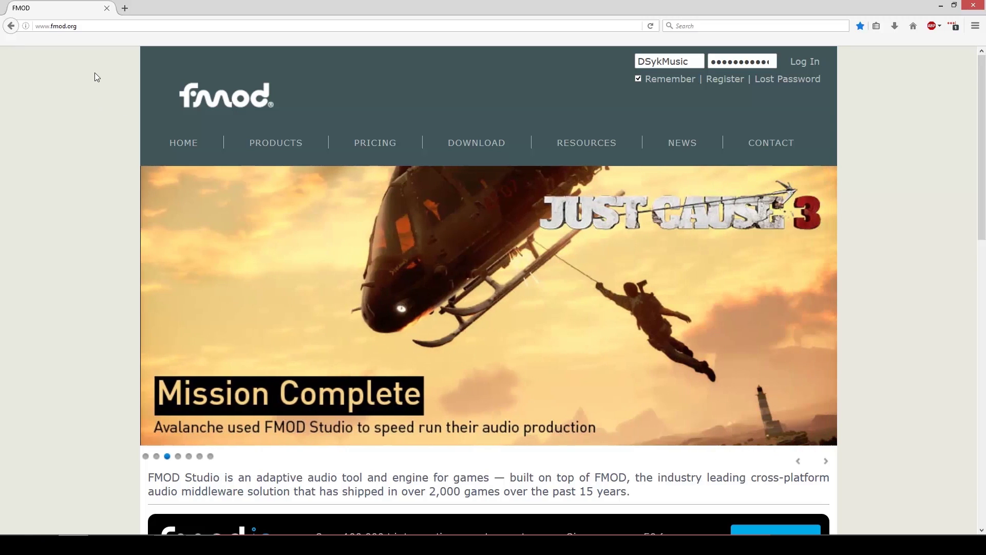
Step: Open the FMOD download page and locate the FMOD Studio Unity Integration 1.08.12 download
click(464, 145)
scroll(429, 216, down, 3)
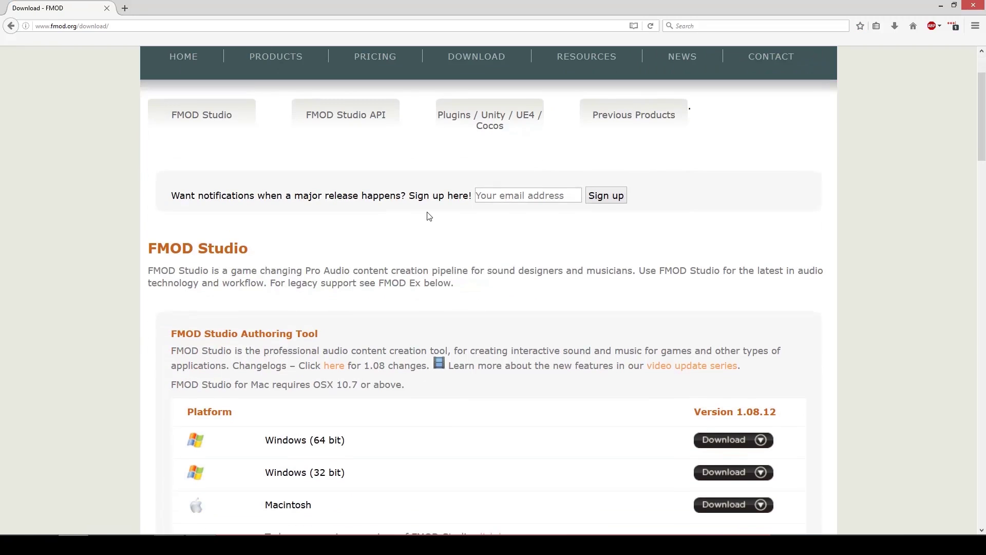
scroll(429, 216, down, 2)
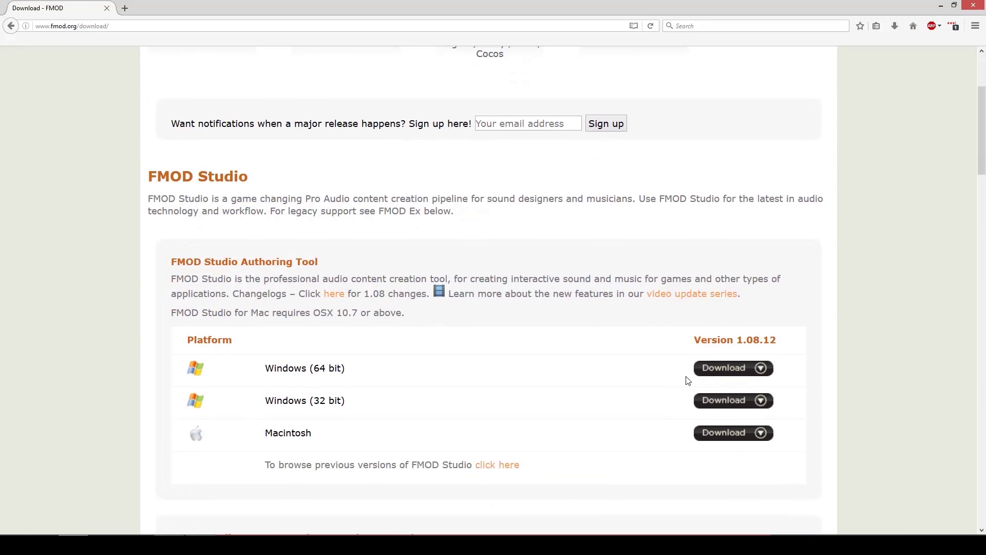
scroll(623, 321, down, 5)
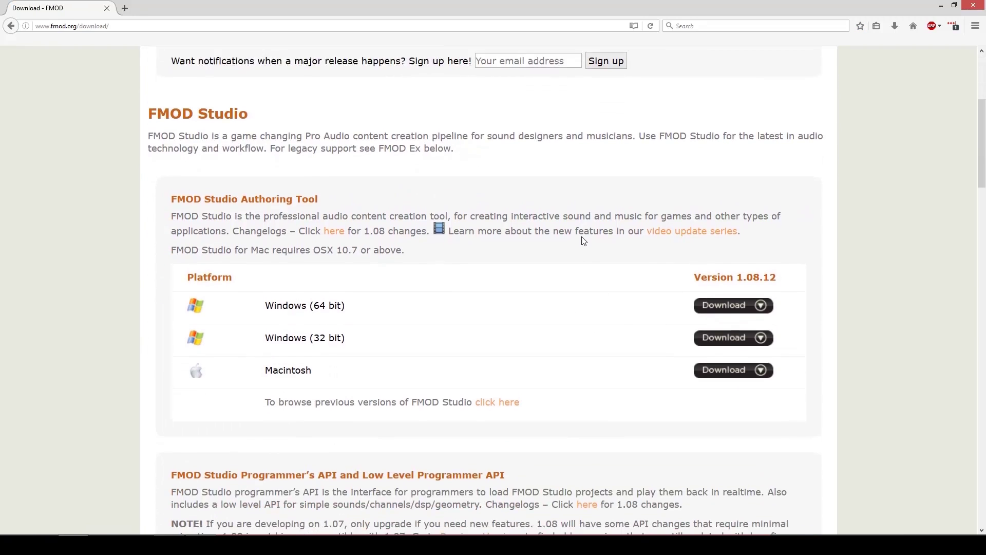
scroll(595, 234, down, 10)
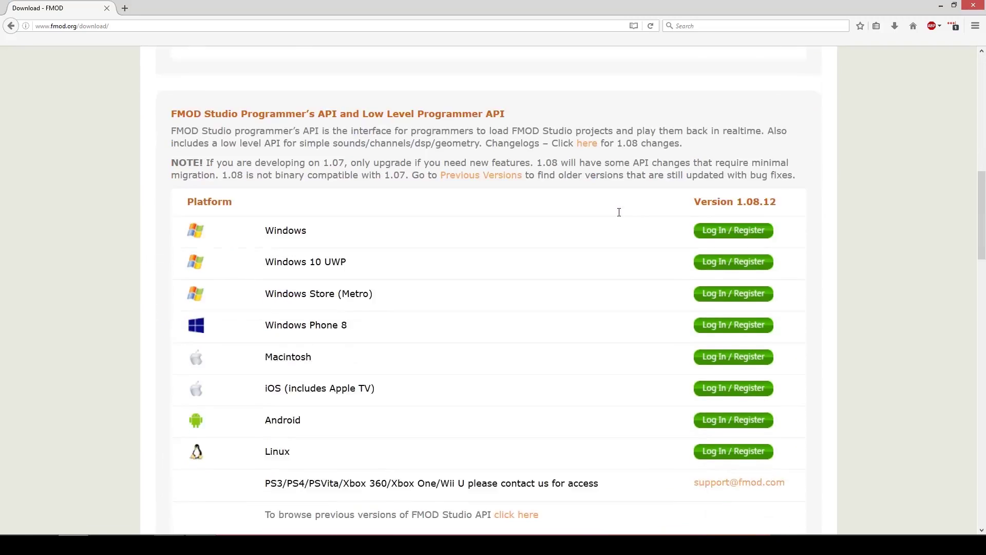
scroll(644, 211, down, 8)
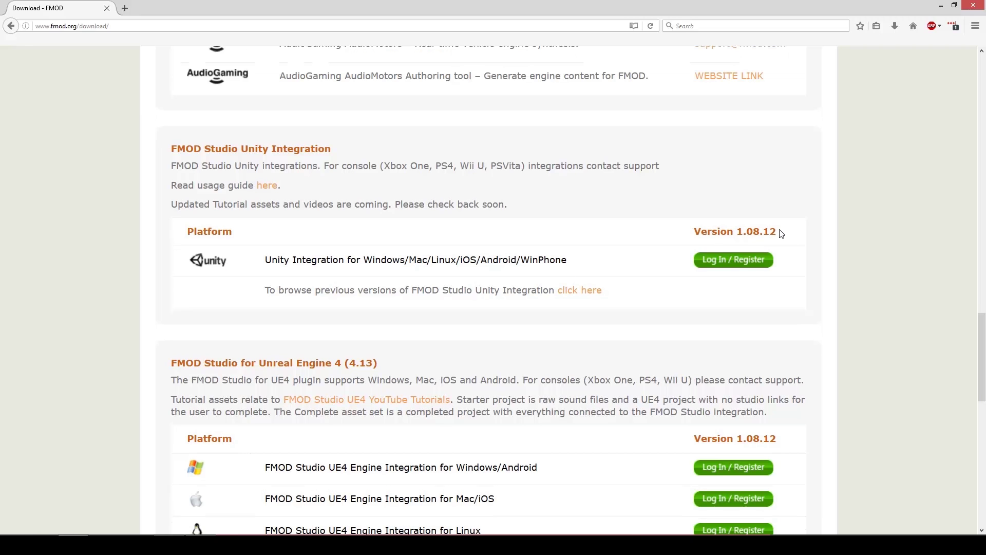
drag(779, 234, 742, 231)
click(751, 243)
scroll(821, 282, up, 2)
drag(980, 325, 981, 354)
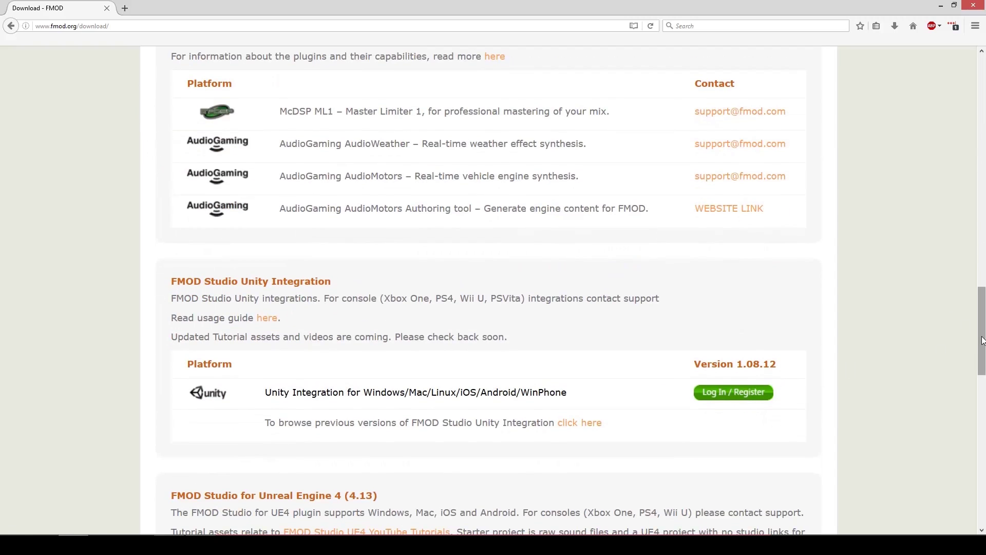
drag(983, 332, 972, 63)
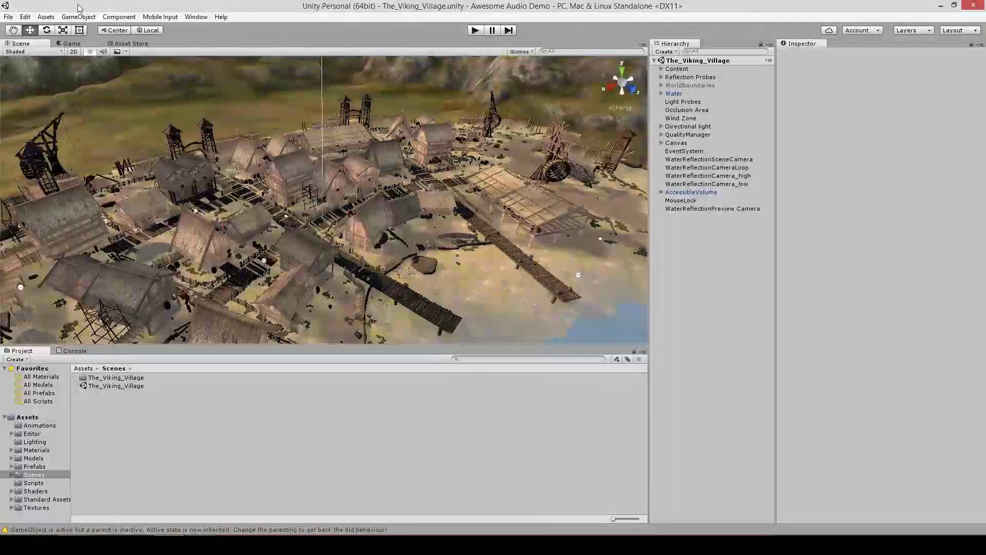
Step: Import the fmodstudio10811_v2 custom package from Unity Projects and check the new FMOD menu
click(46, 17)
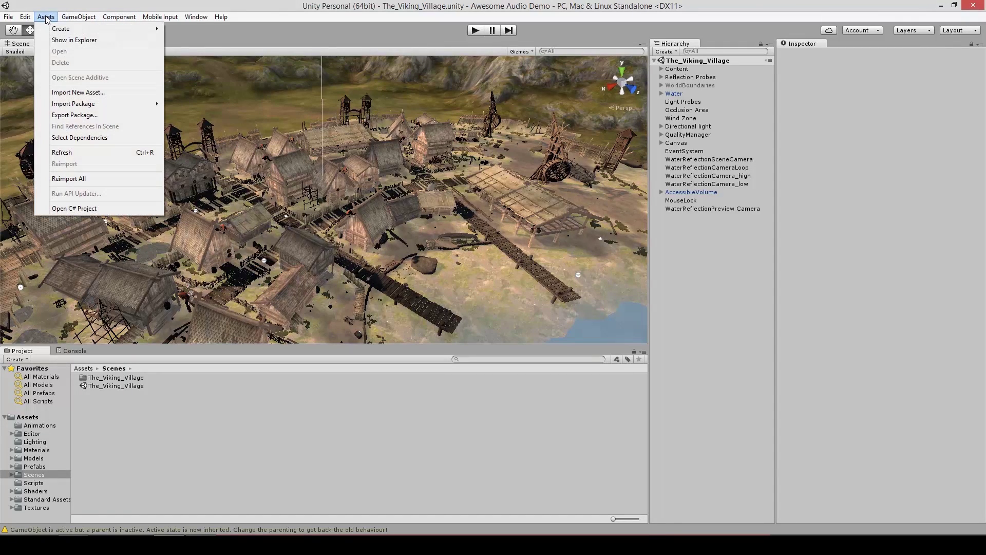
mouse_move(103, 107)
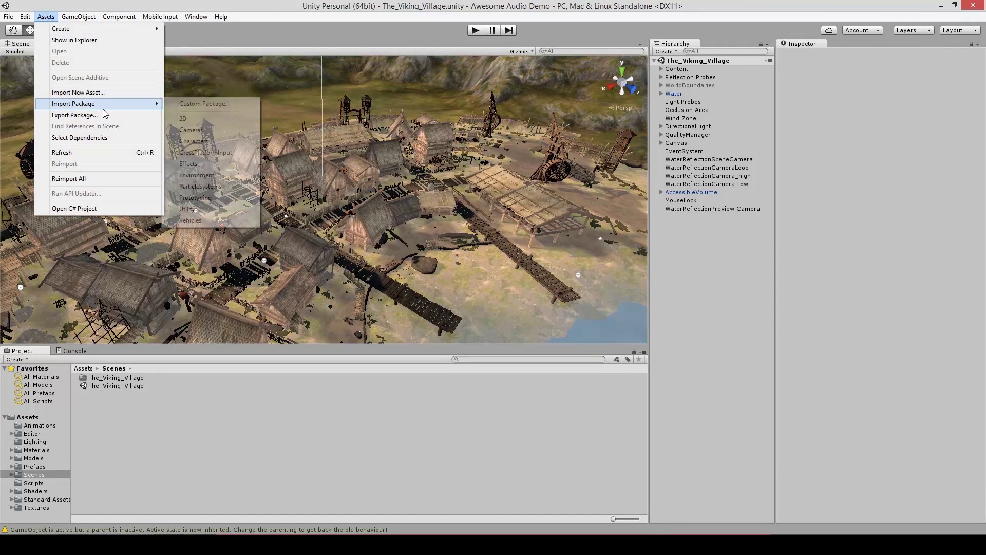
click(208, 103)
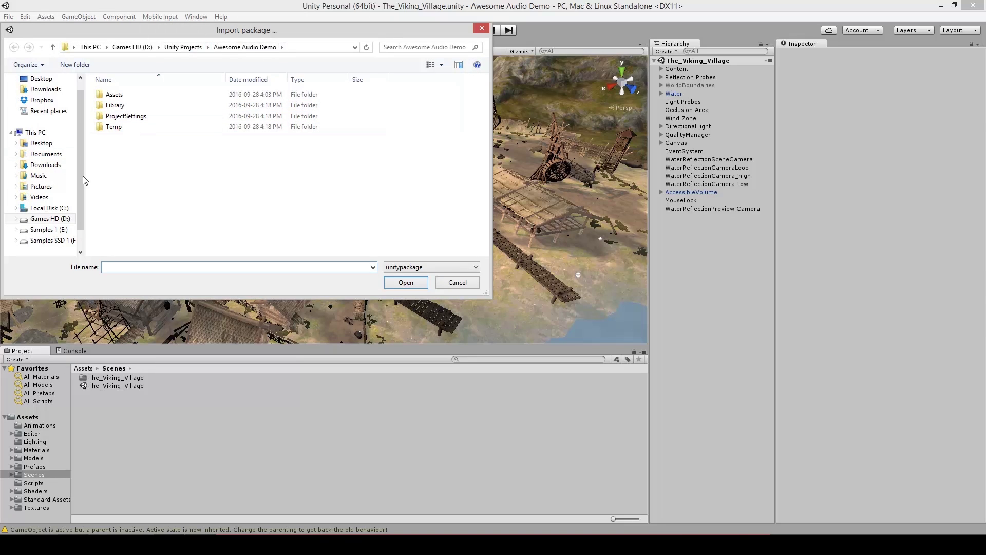
click(183, 47)
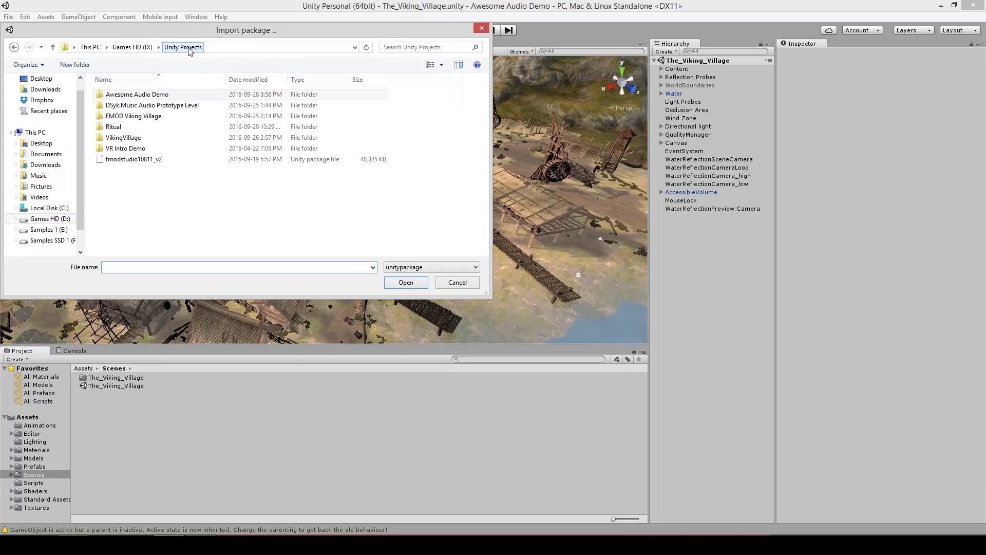
click(134, 159)
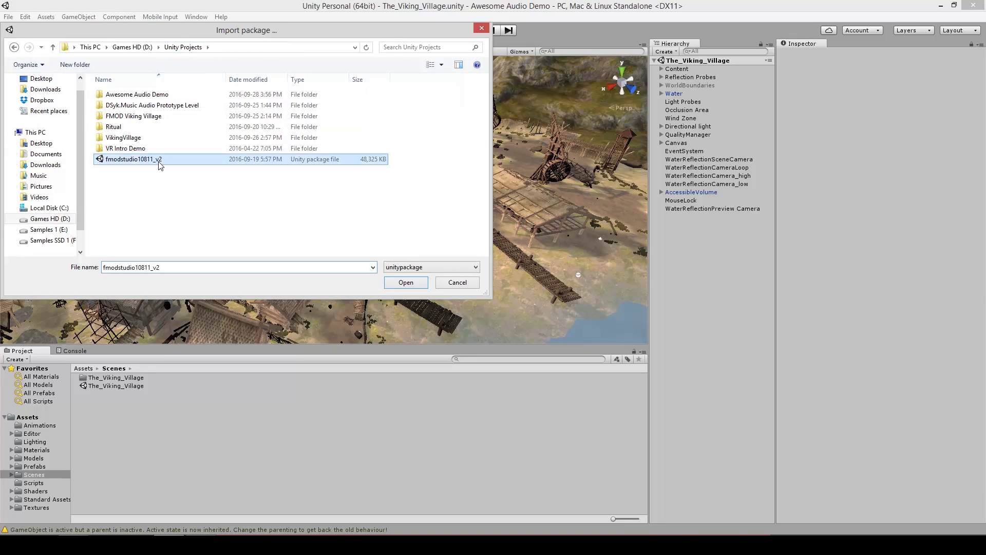
click(405, 283)
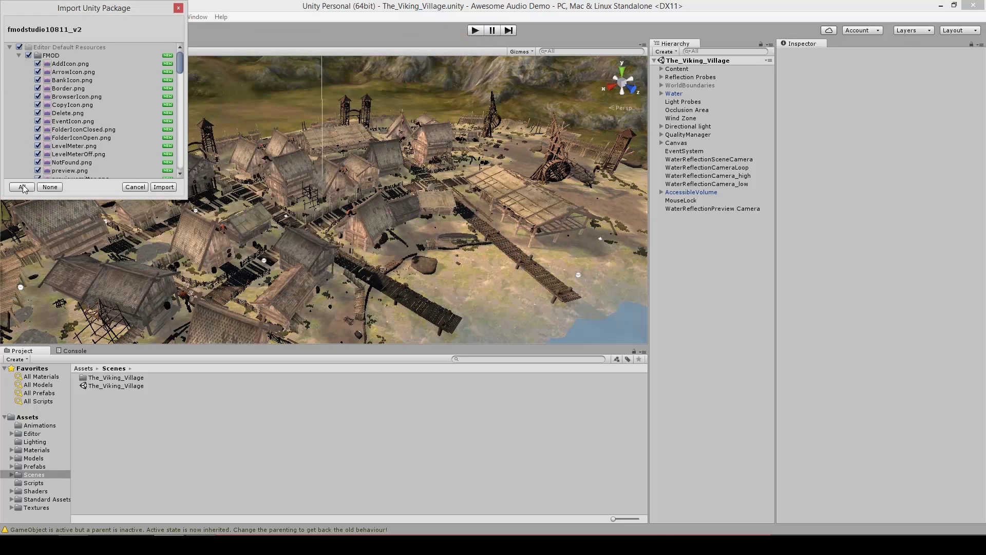
click(163, 187)
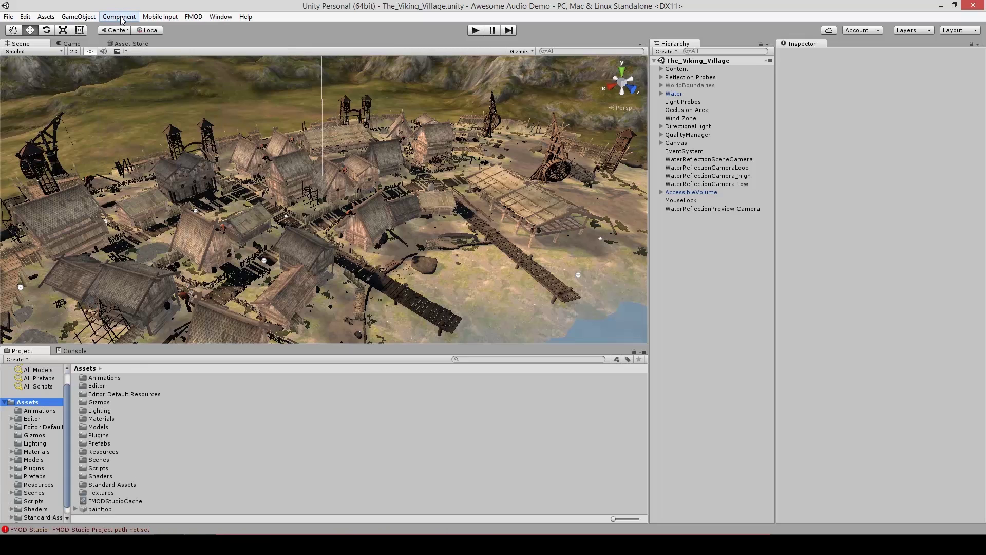
click(184, 18)
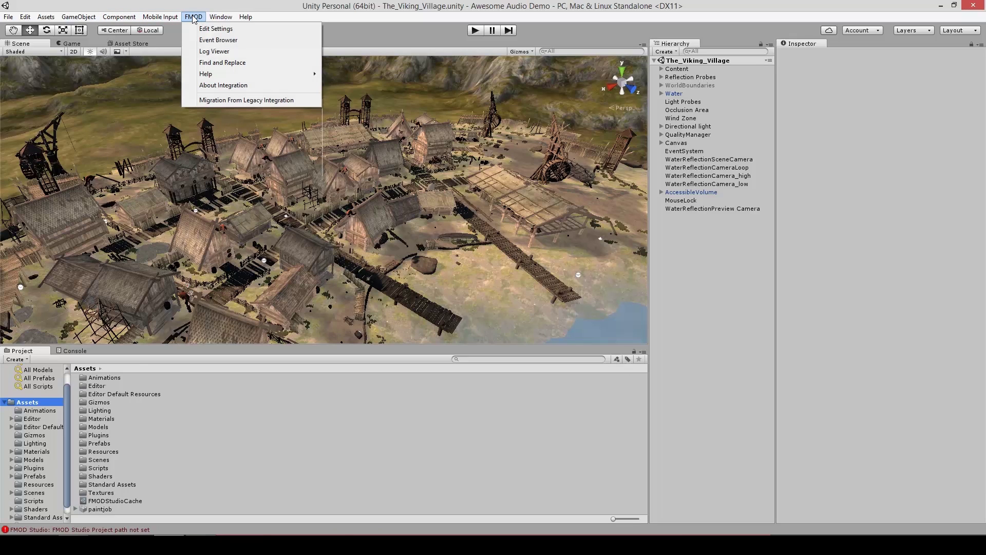
click(196, 40)
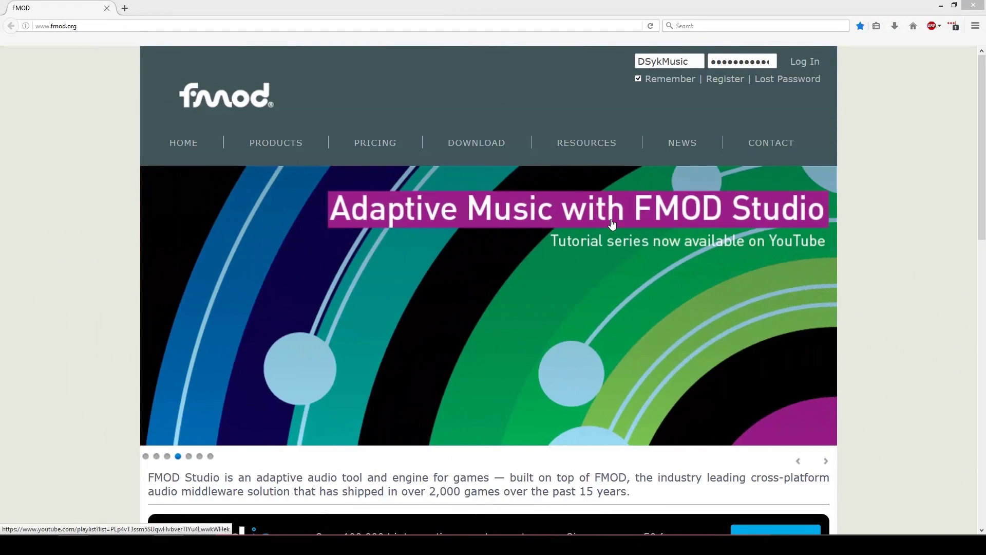
Step: Search 'fmod' from the Start screen and launch FMOD Studio
key(super)
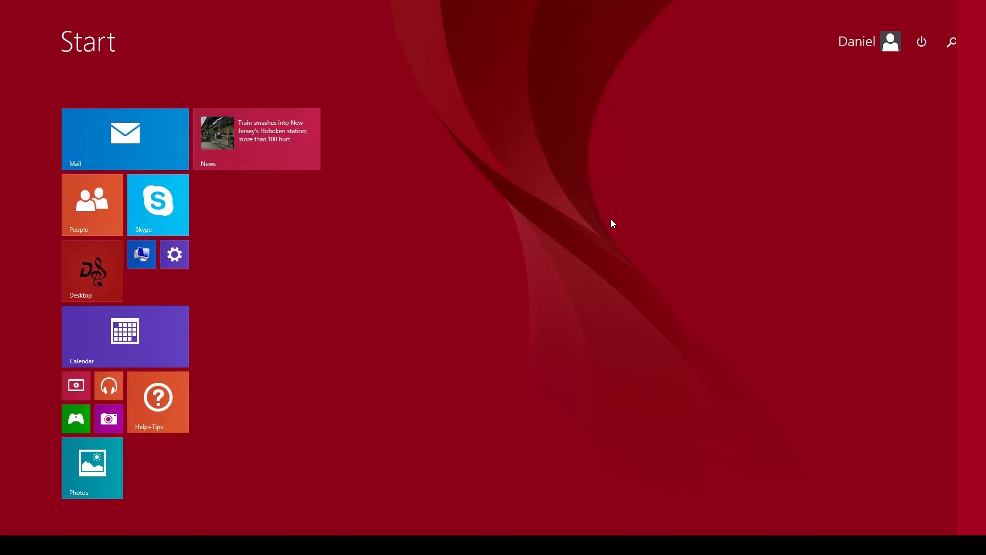
text(fmod)
key(Return)
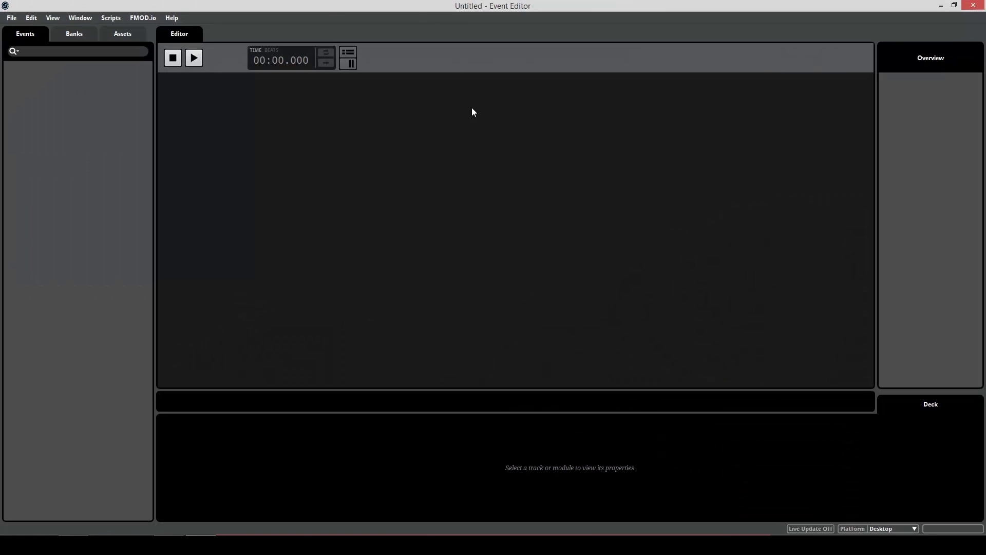
Step: Save the untitled FMOD Studio project under the name Demo
click(12, 17)
click(26, 88)
text(Demo)
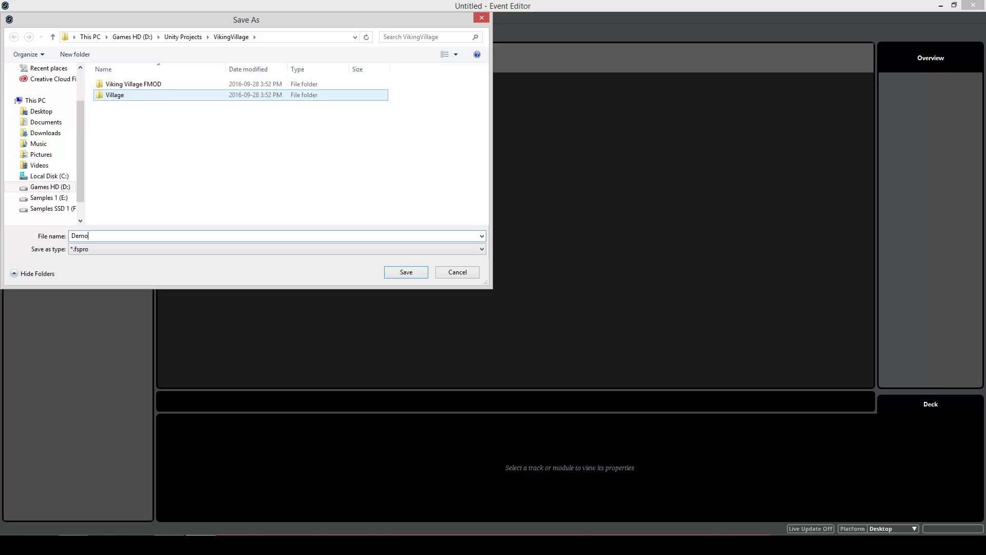
key(Return)
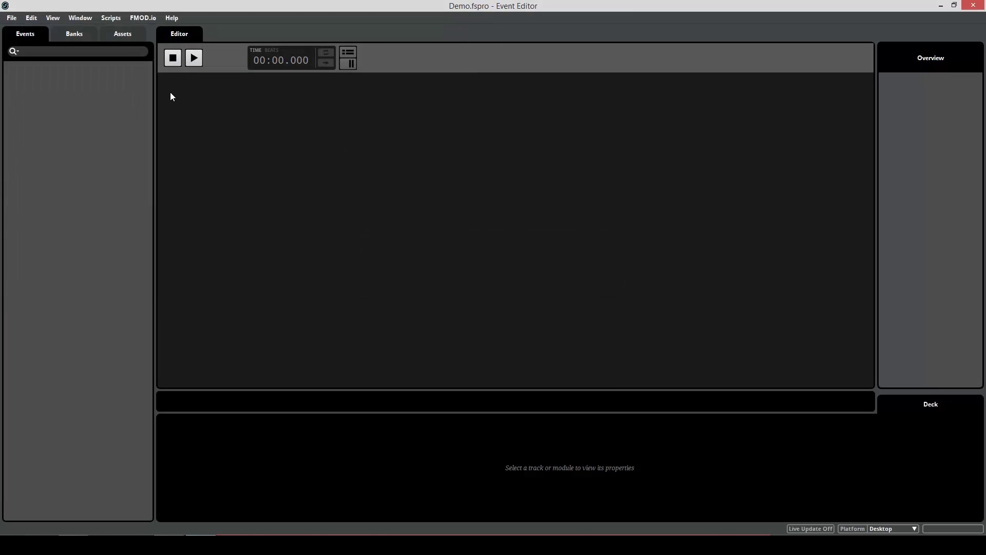
Step: Check in the Save As dialog that Demo.fspro sits in the VikingVillage\Demo folder
key(ctrl+shift+s)
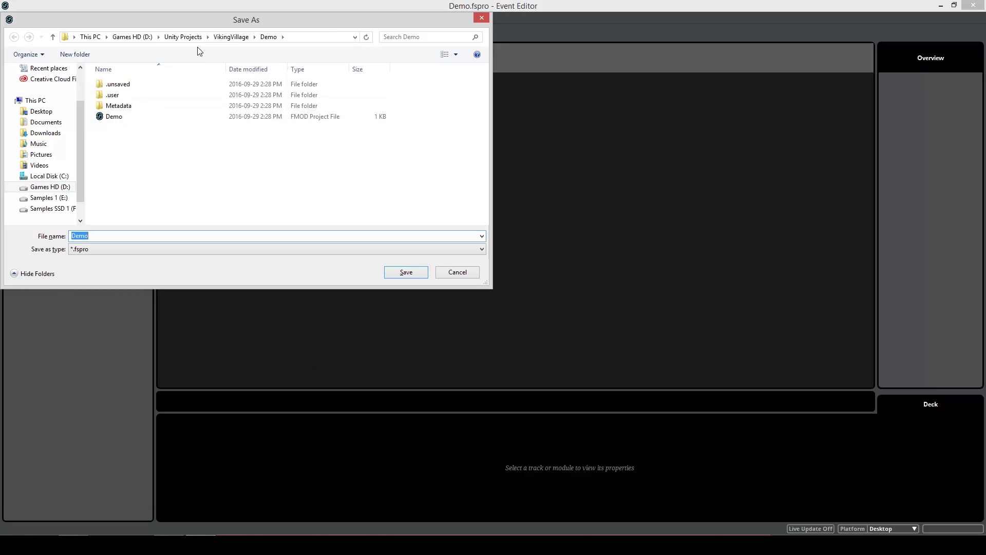
click(228, 37)
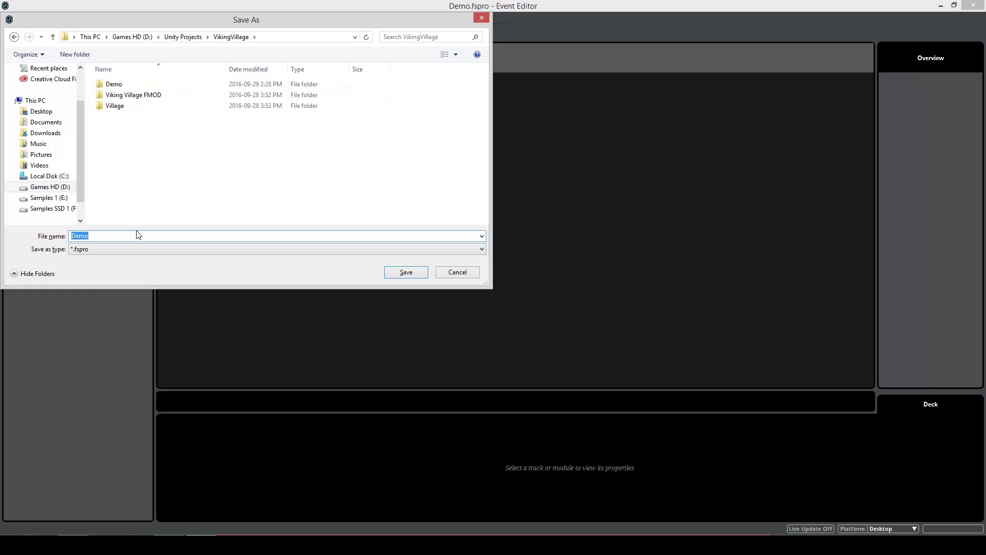
double_click(127, 86)
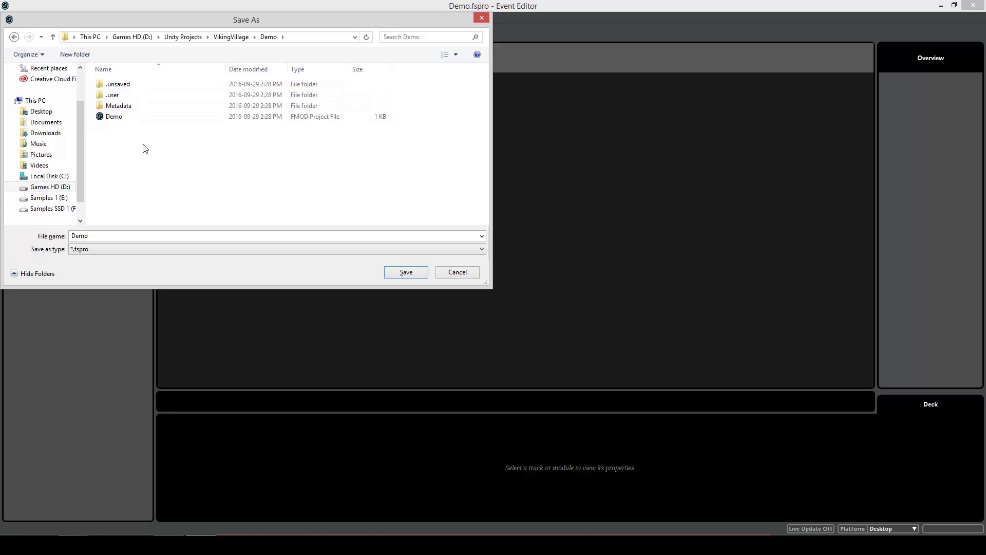
click(134, 119)
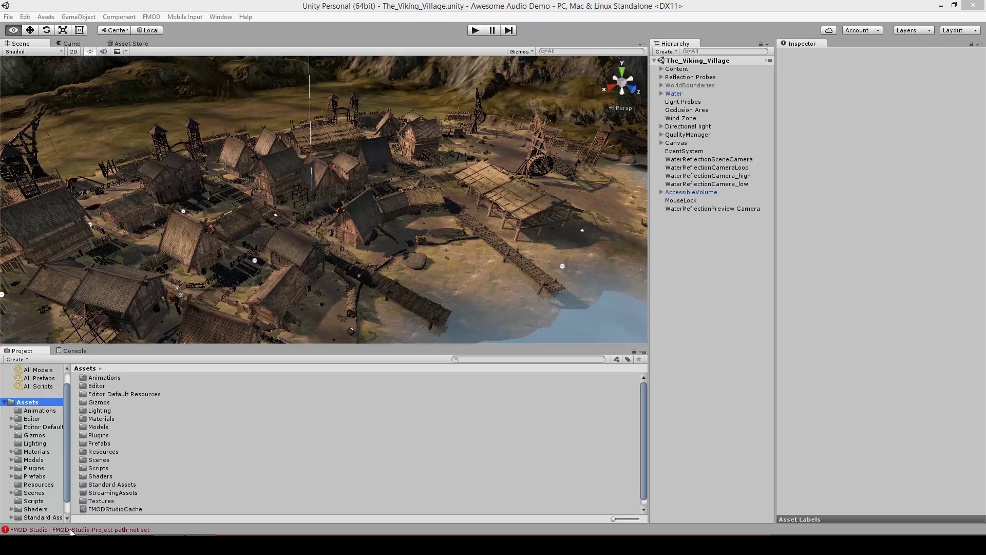
Step: In FMOD Edit Settings, set the Studio Project Path to VikingVillage\Village\Village.fspro
click(152, 17)
click(203, 29)
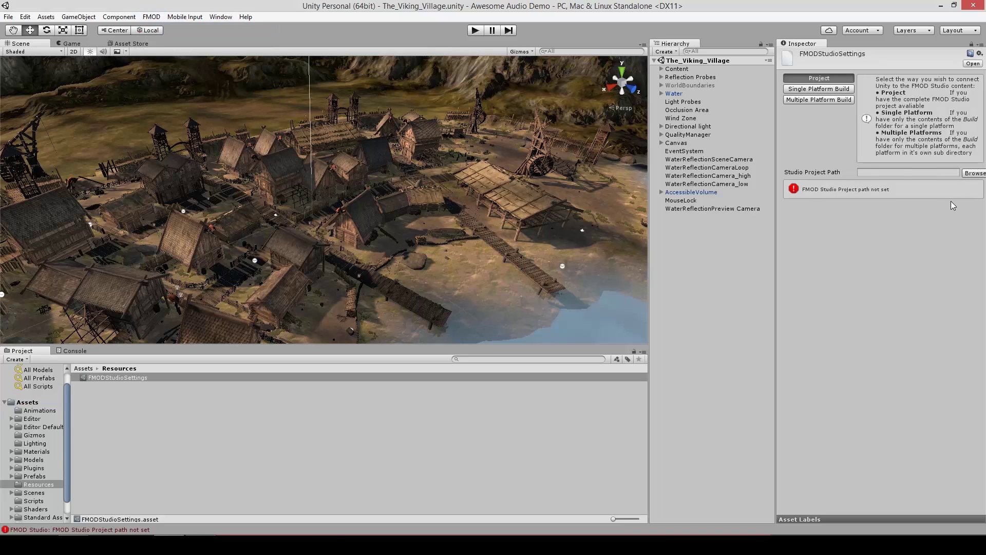
click(980, 173)
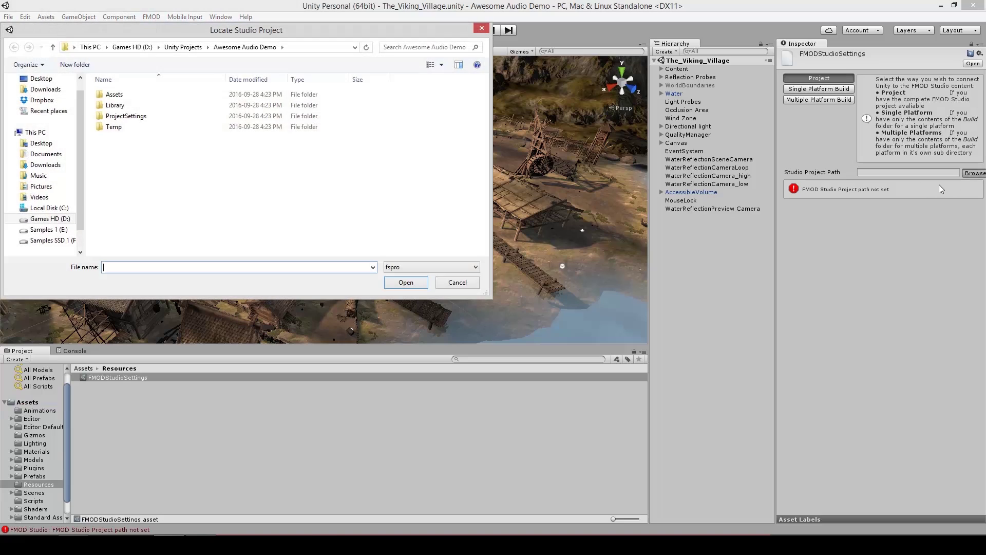
click(180, 47)
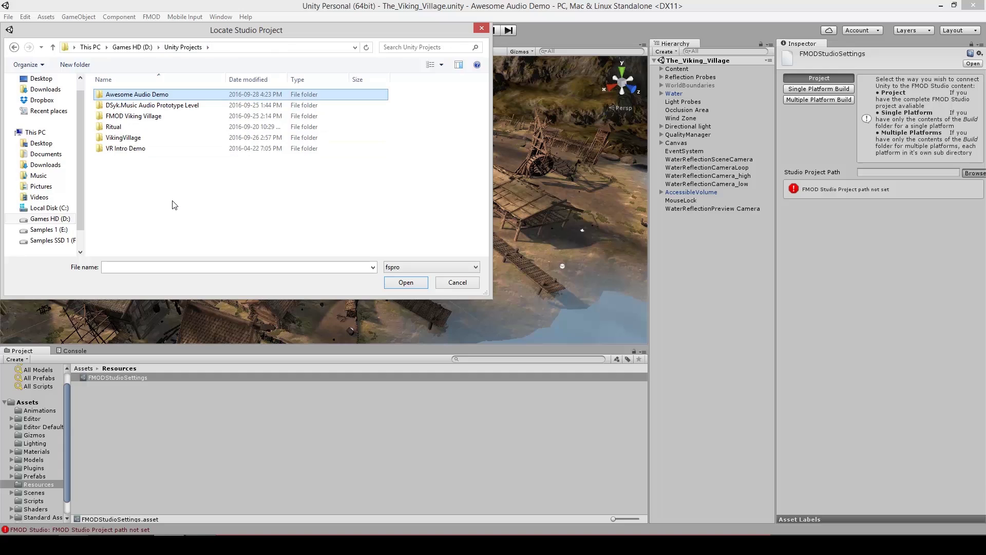
double_click(163, 138)
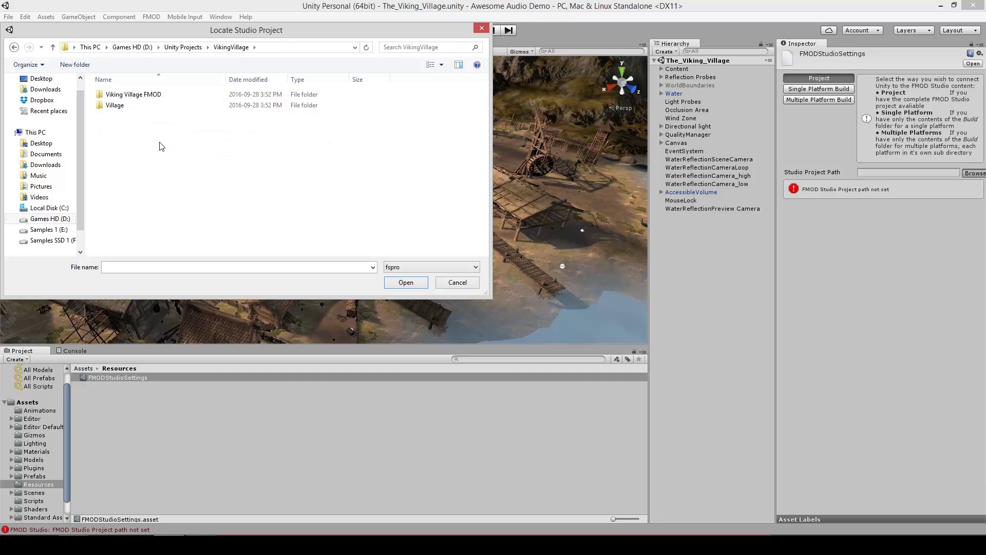
double_click(145, 106)
click(116, 159)
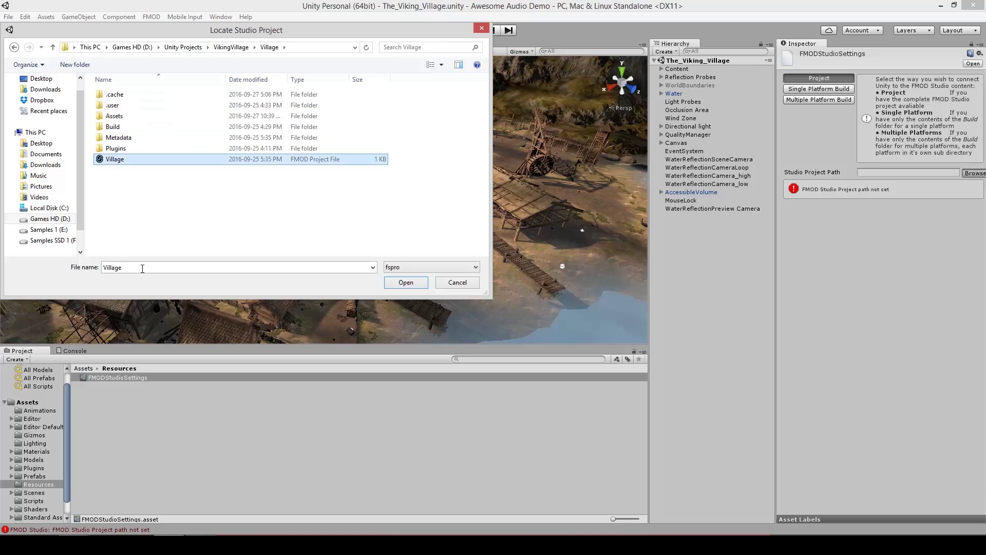
click(396, 283)
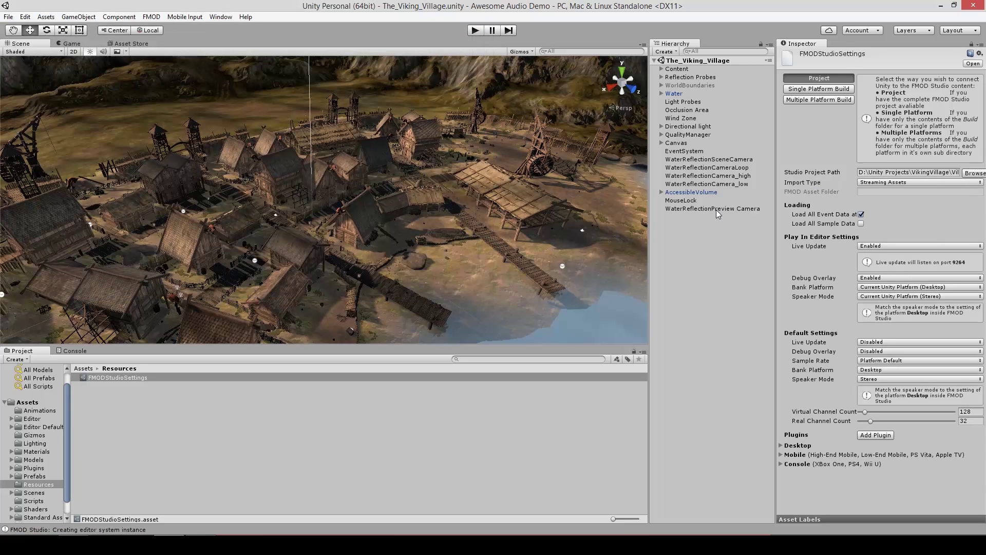